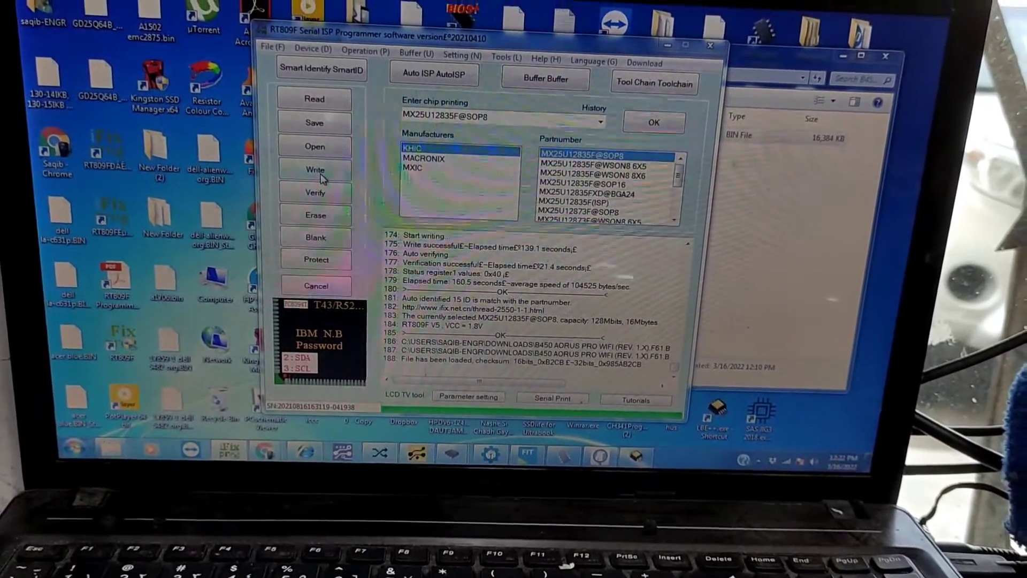
Start the Write job that flashes the loaded BIOS file onto the MX25U12835F chip.
{"action": "left_click", "coordinate": [321, 180]}
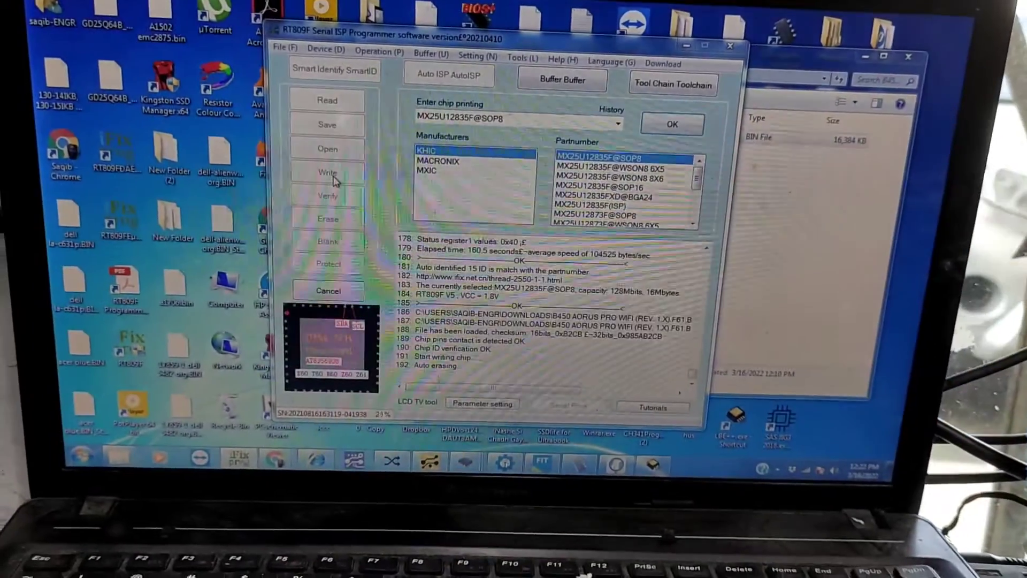